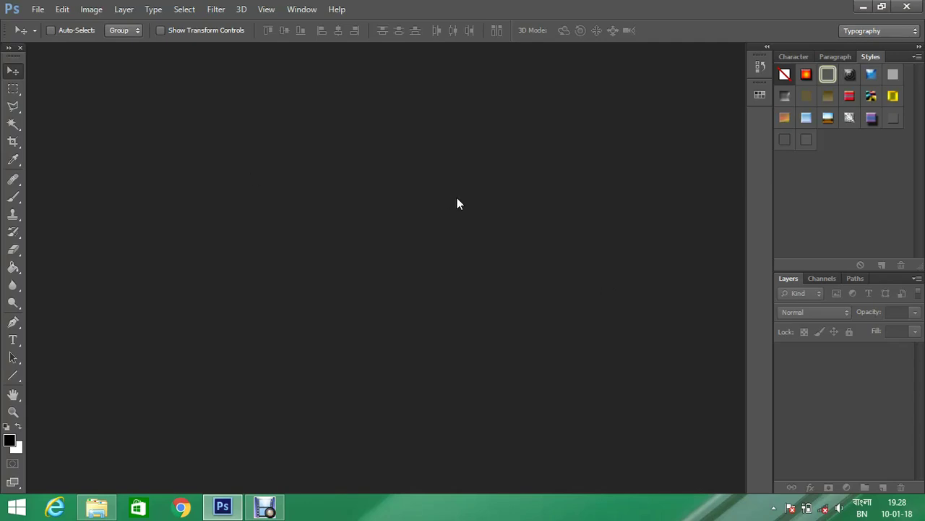
Open the cricketer cutout PNG and position its document window in the workspace.
double_click(542, 164)
double_click(484, 125)
left_click_drag(183, 58, 330, 73)
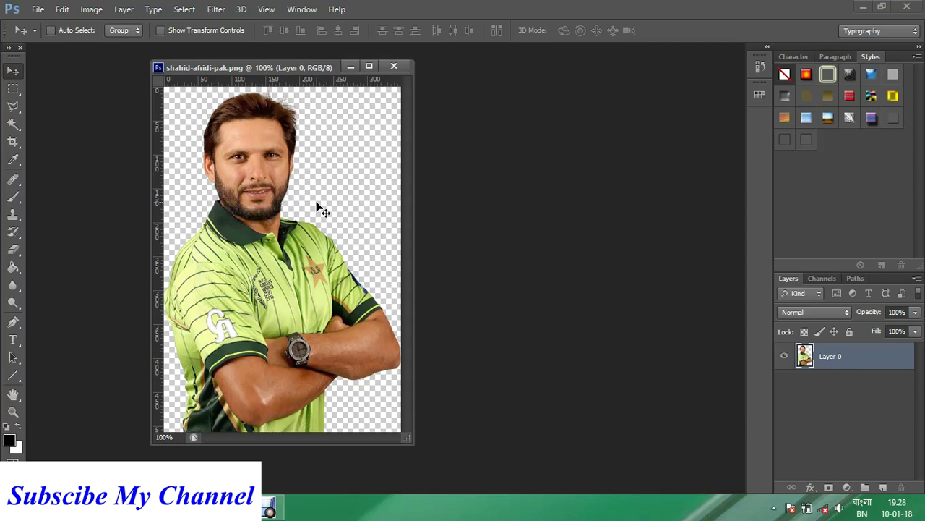
Trace a closed Pen path around the head along the jawline and load it as a selection.
left_click_drag(13, 322, 59, 319)
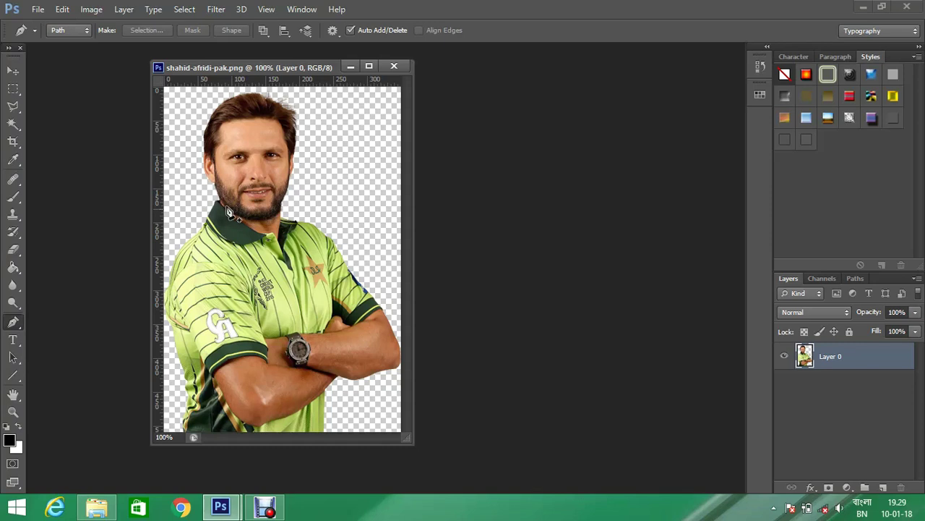
left_click(213, 196)
left_click_drag(282, 208, 313, 177)
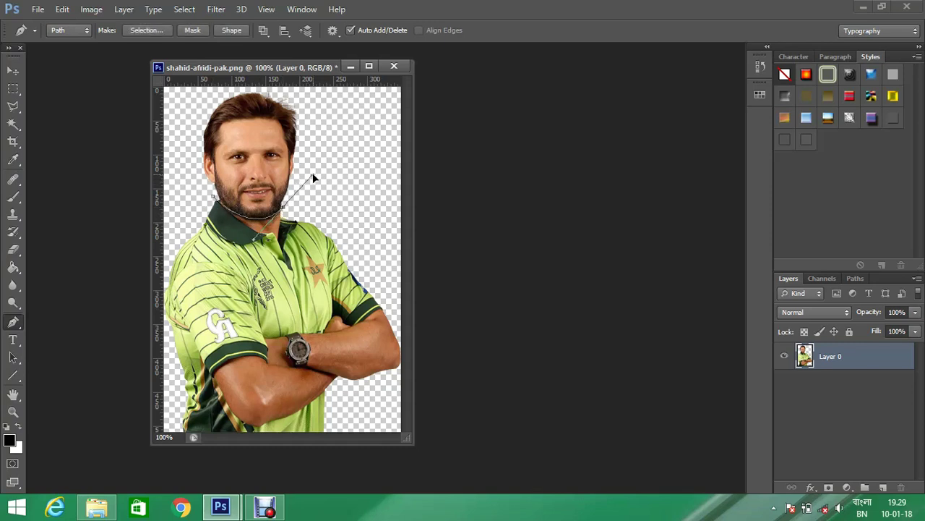
left_click_drag(323, 115, 299, 89)
left_click(185, 94)
left_click(212, 197)
key("ctrl+z")
left_click(186, 177)
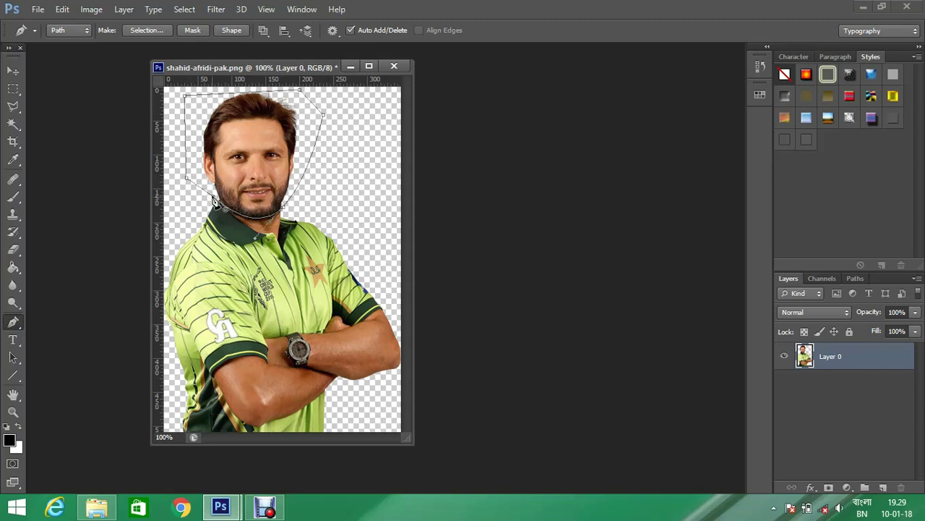
key("ctrl+Return")
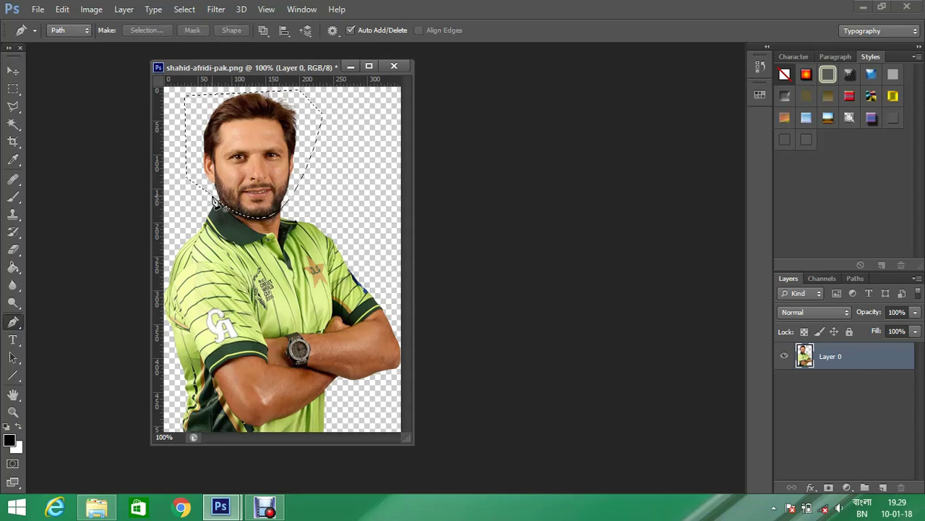
Apply a Threshold adjustment at level 128 to the selected head.
left_click(92, 9)
mouse_move(111, 43)
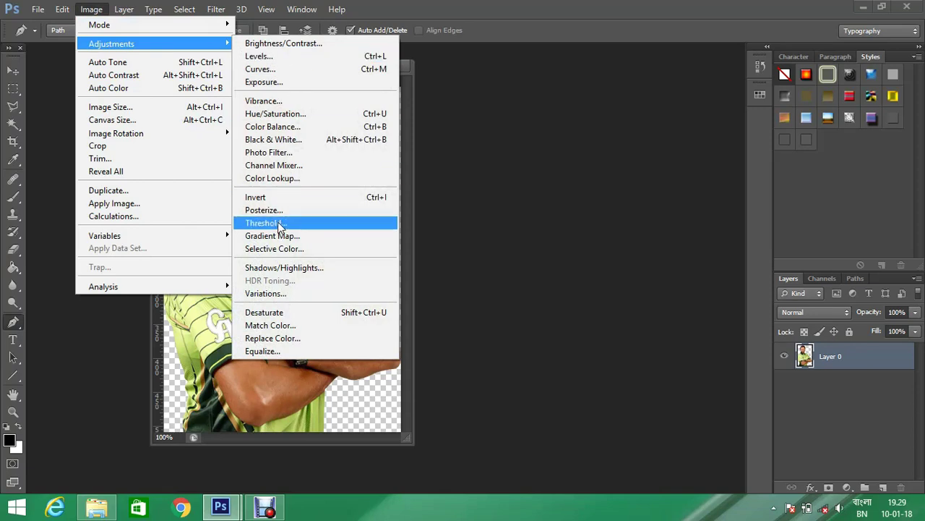
left_click(295, 228)
left_click_drag(644, 167, 607, 166)
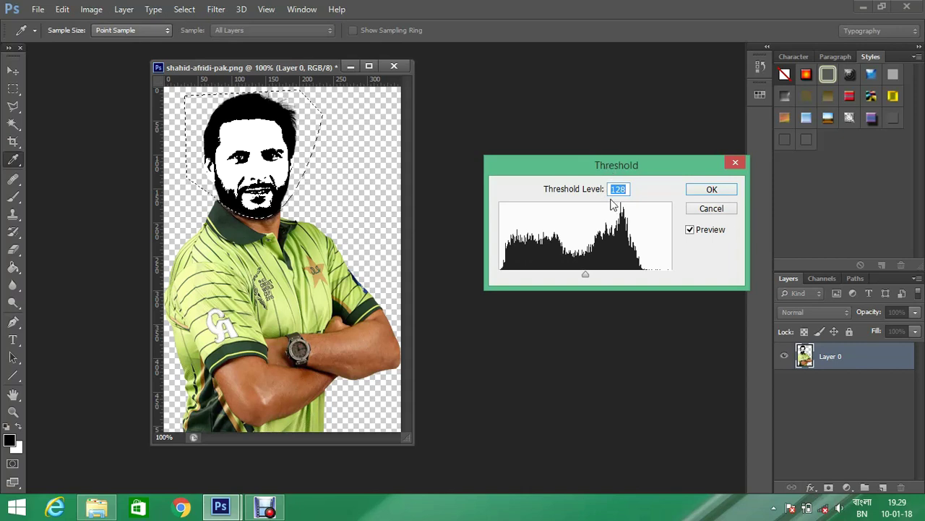
left_click(710, 188)
mouse_move(287, 68)
left_mouse_down()
mouse_move(340, 67)
mouse_move(324, 74)
left_mouse_up()
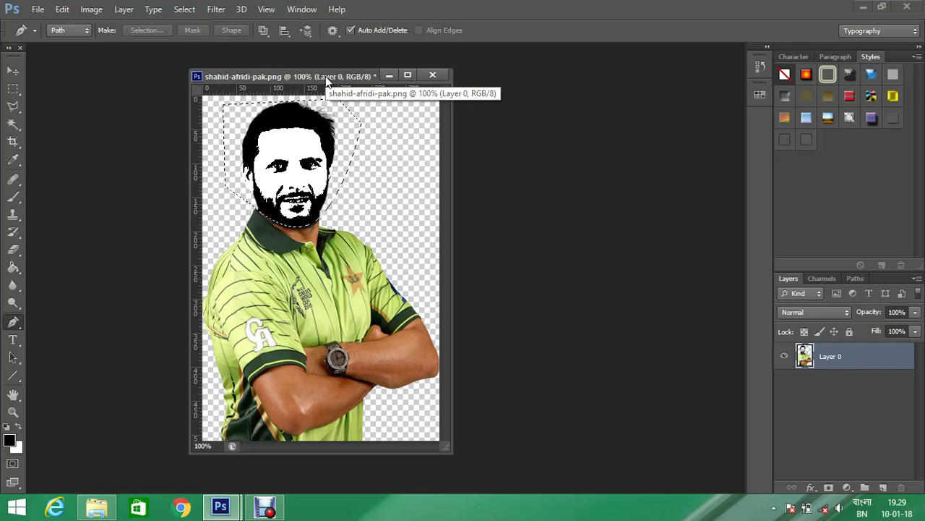
Copy the thresholded head to Layer 1 and select its white areas via Color Range, Fuzziness 40.
left_click(124, 10)
mouse_move(131, 25)
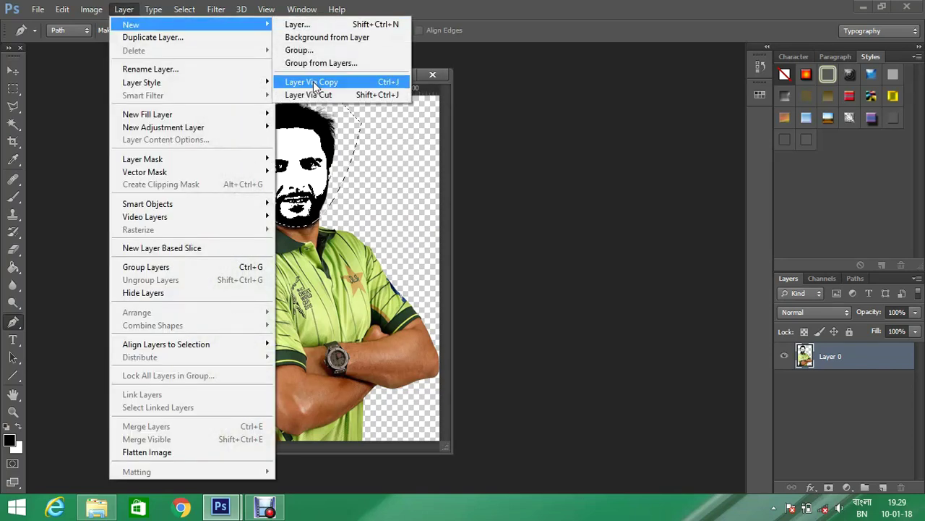
left_click(316, 86)
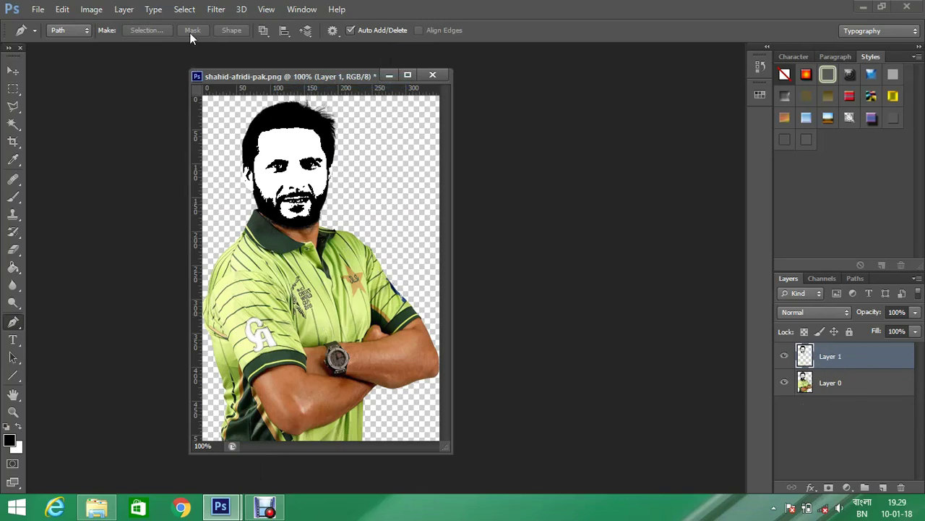
left_click(187, 13)
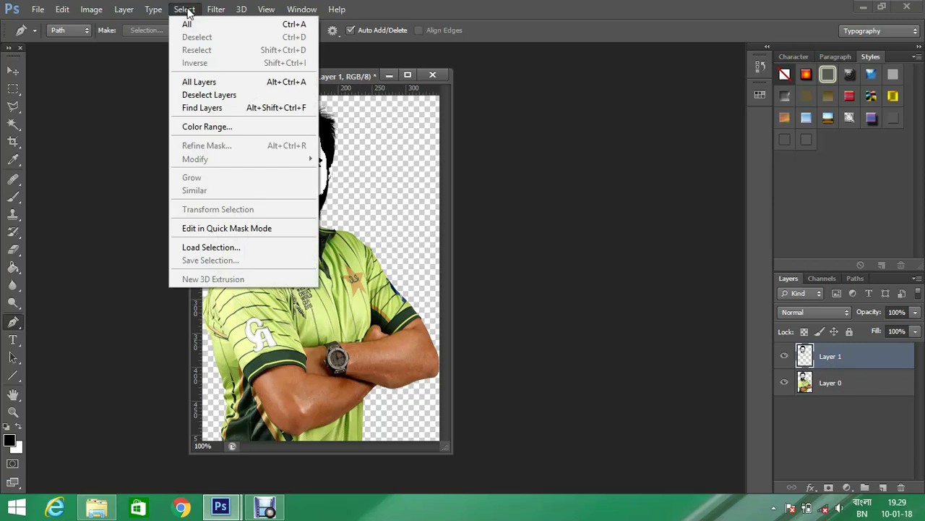
left_click(227, 128)
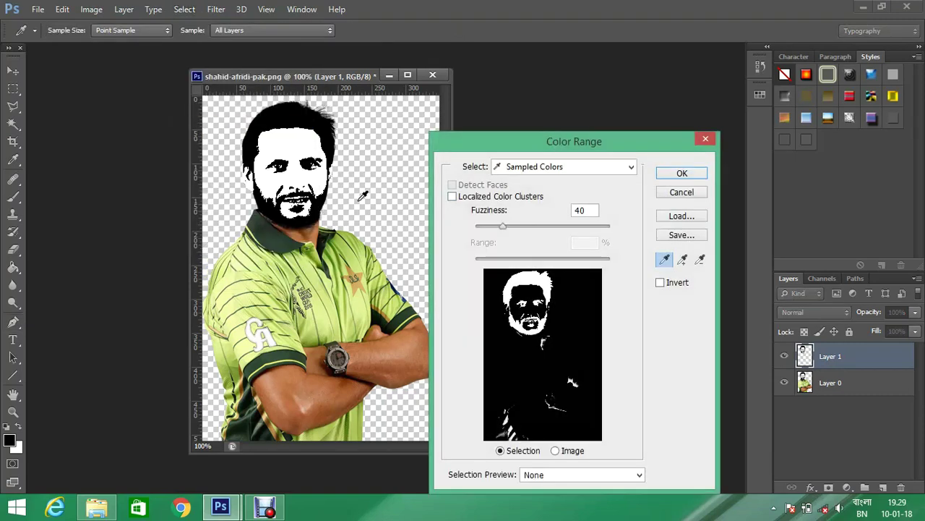
left_click(671, 175)
key("p")
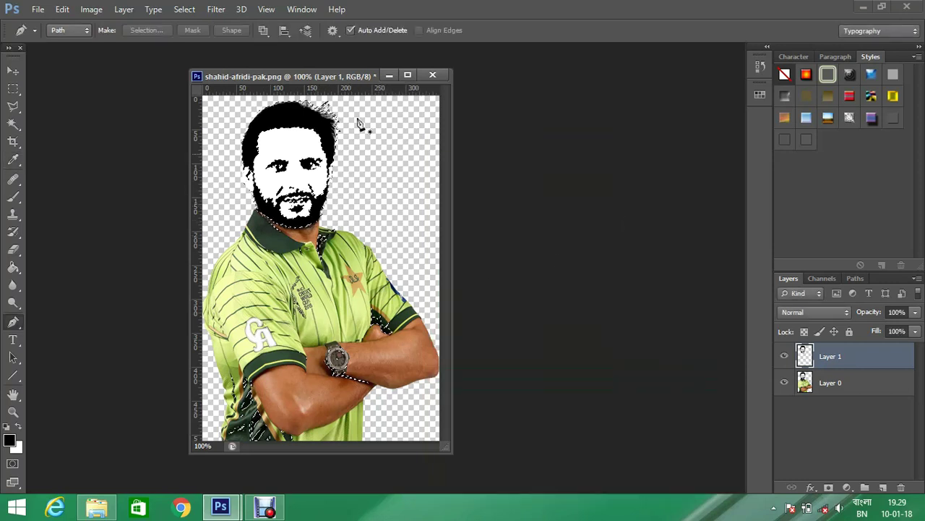
left_click_drag(340, 77, 341, 83)
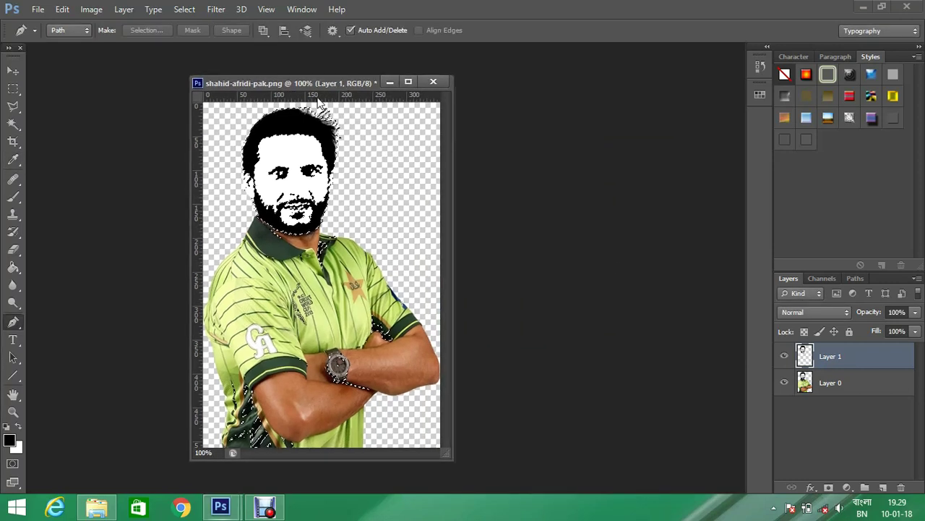
Create a new white Untitled-1 document and convert its Background into Layer 0.
left_click(37, 9)
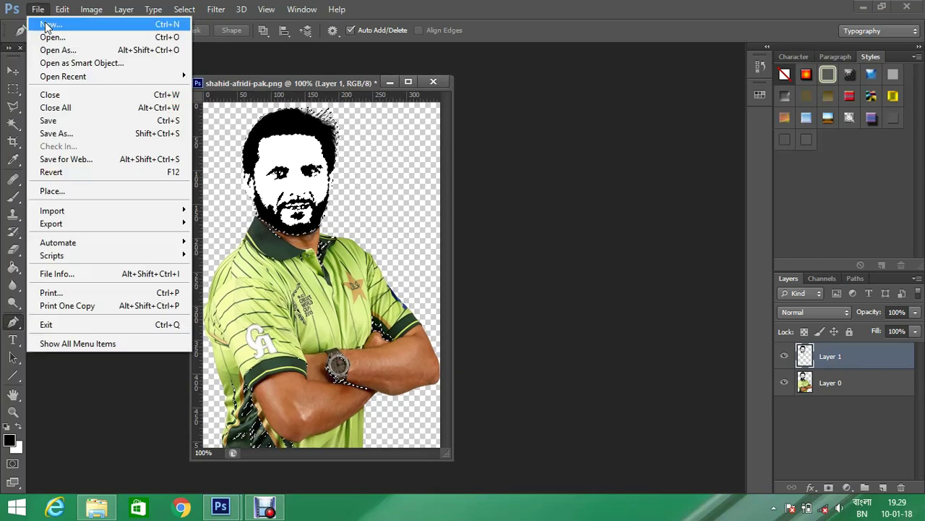
key("Escape")
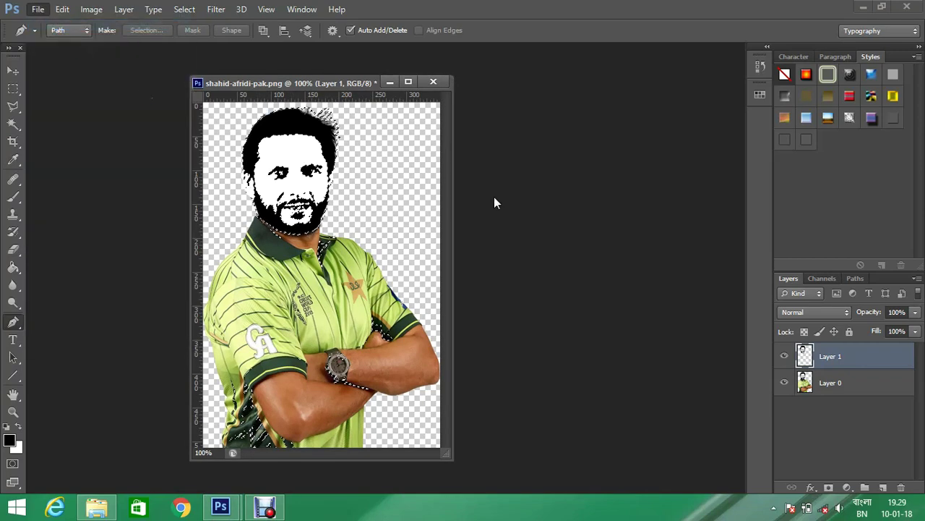
left_click(527, 138)
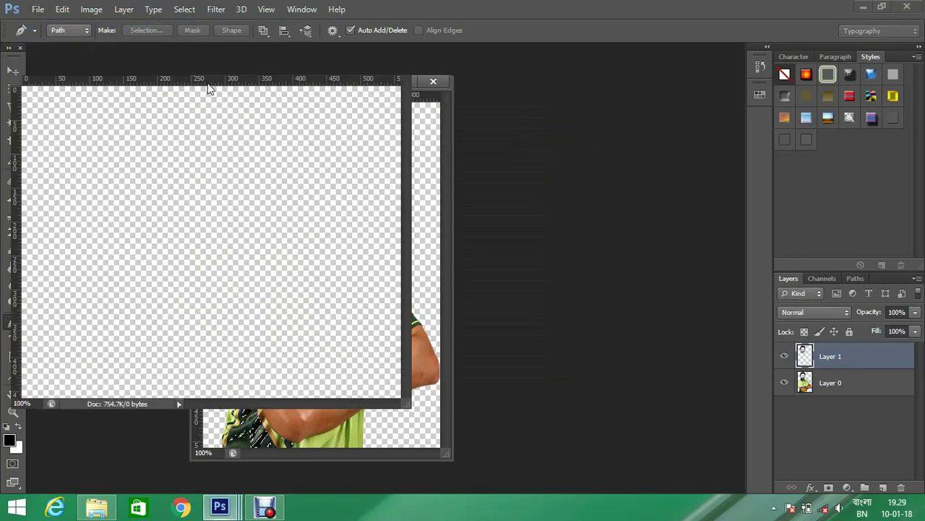
left_click_drag(210, 68, 458, 91)
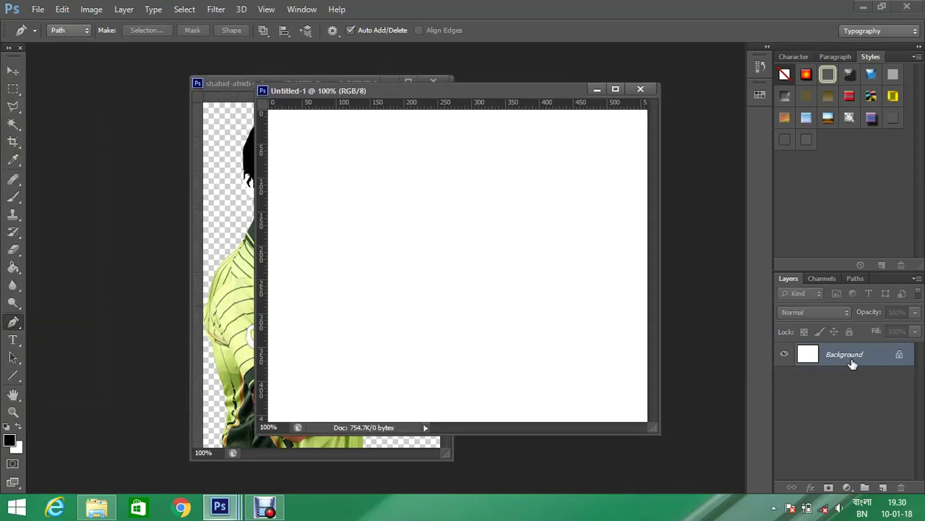
double_click(852, 361)
key("Return")
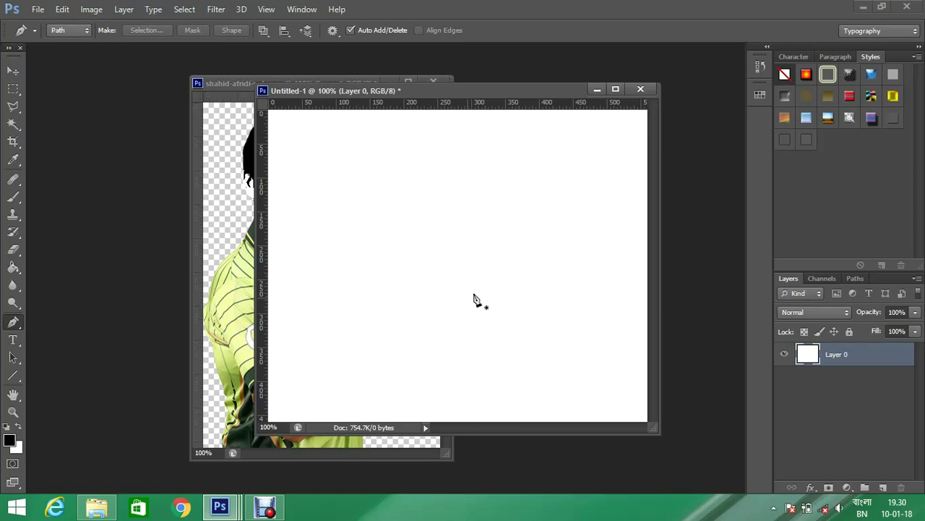
left_click(846, 488)
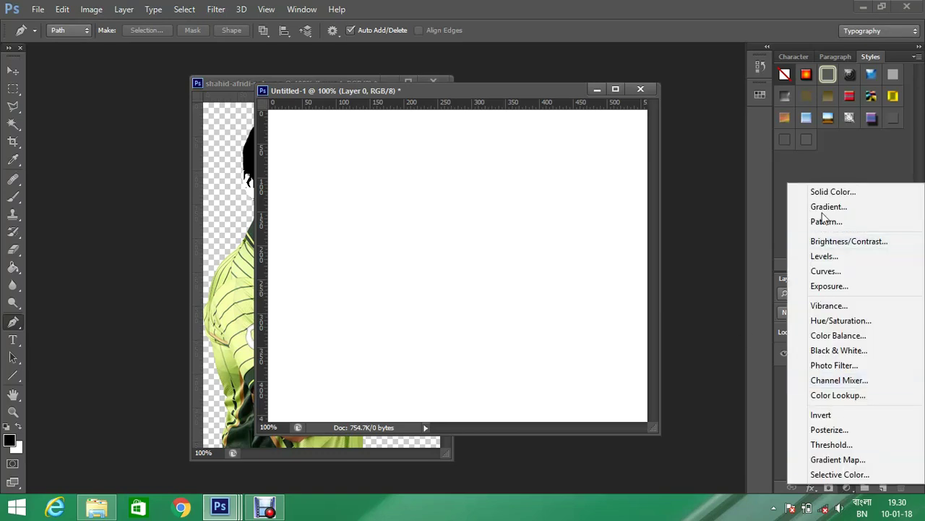
Add a reversed radial Gradient Fill layer scaled to 436% as the light background.
left_click(824, 207)
left_click_drag(685, 151, 586, 154)
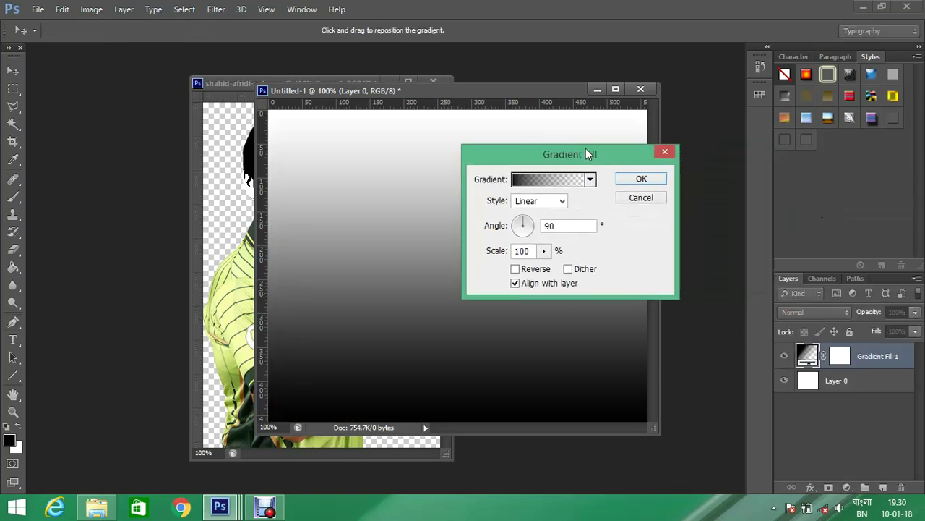
left_click(515, 270)
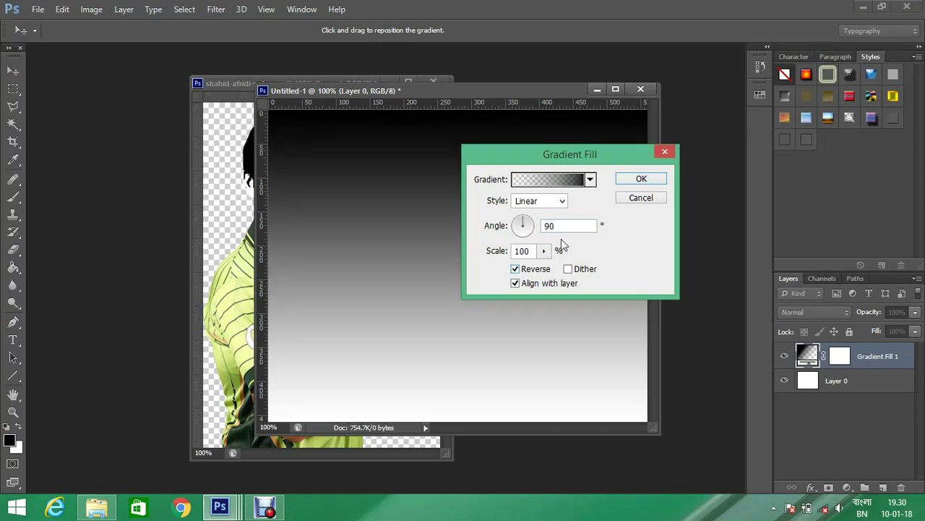
left_click(549, 203)
left_click(532, 227)
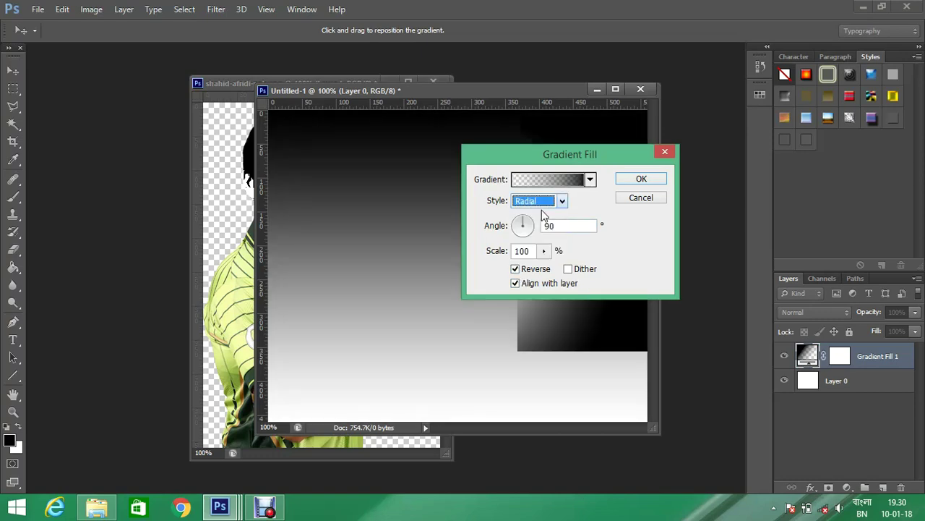
left_click(544, 251)
left_click_drag(548, 269, 568, 270)
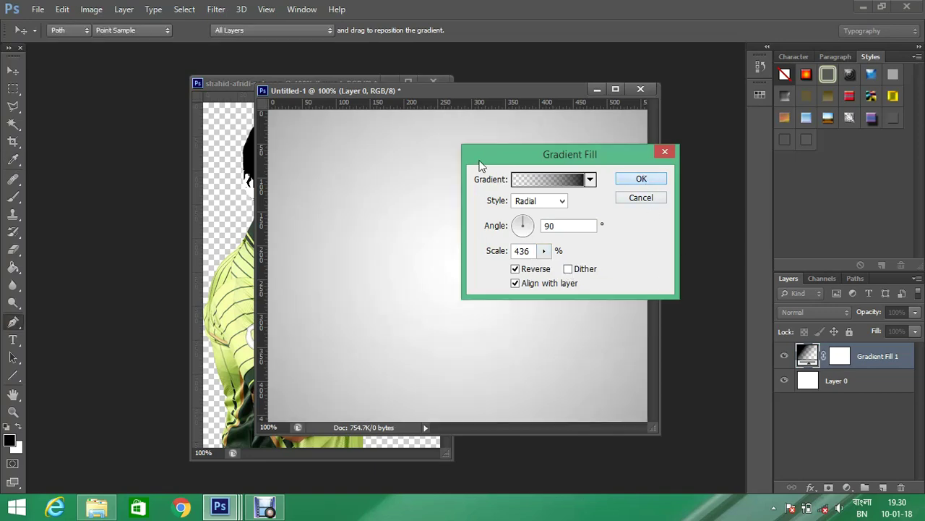
key("Return")
left_click_drag(342, 89, 450, 103)
Drag the black-and-white face layer into Untitled-1 and close the original face document.
left_click(318, 82)
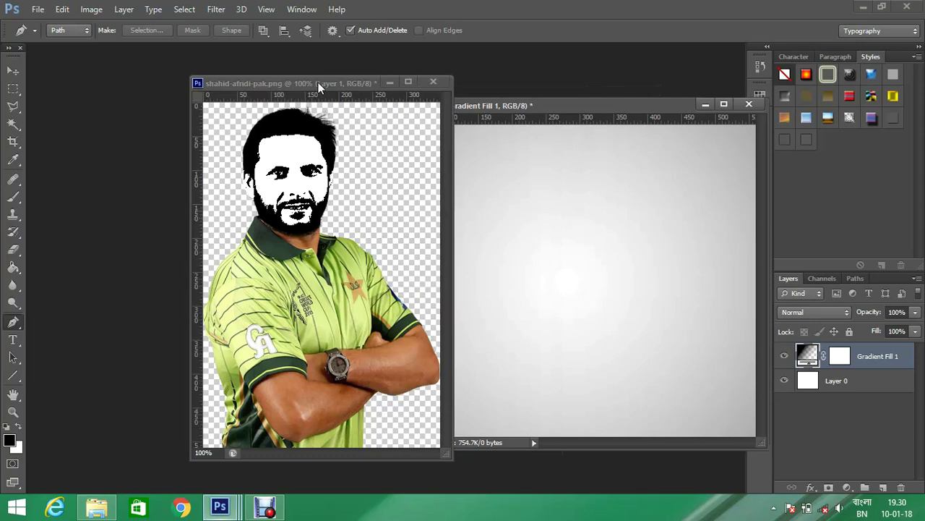
left_click_drag(270, 80, 181, 77)
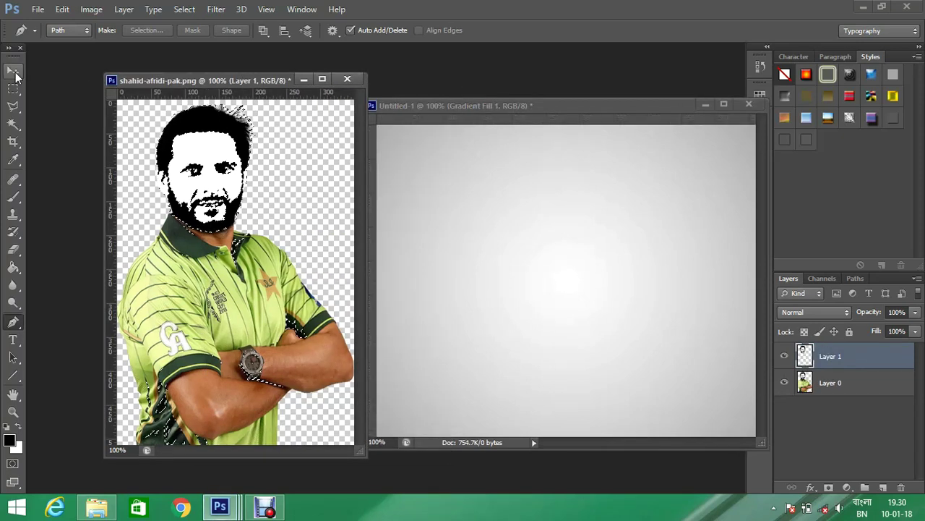
key("v")
mouse_move(207, 195)
left_mouse_down()
mouse_move(526, 245)
mouse_move(568, 289)
left_mouse_up()
left_click(347, 79)
left_click_drag(580, 105, 420, 86)
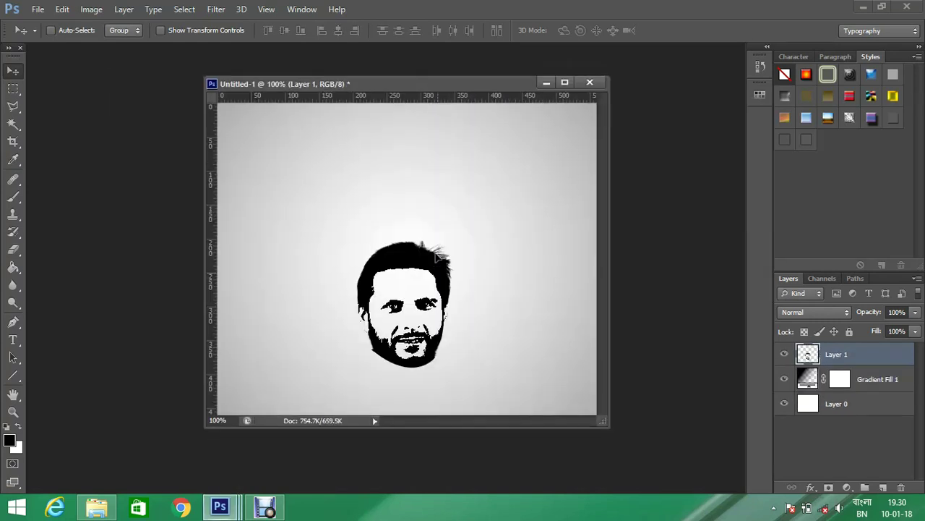
Move the face up on the canvas and enlarge it to about 107%.
left_click_drag(441, 289, 446, 246)
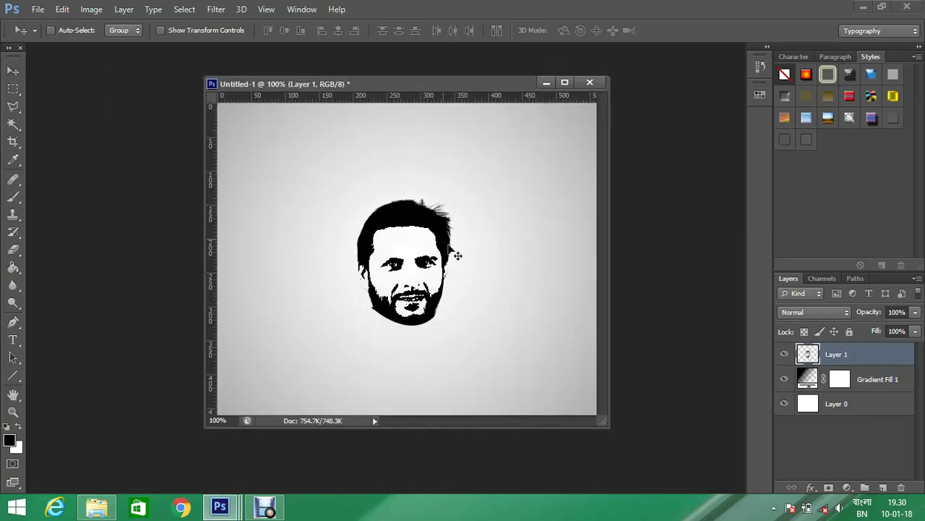
key("ctrl+t")
left_click_drag(456, 326, 462, 333)
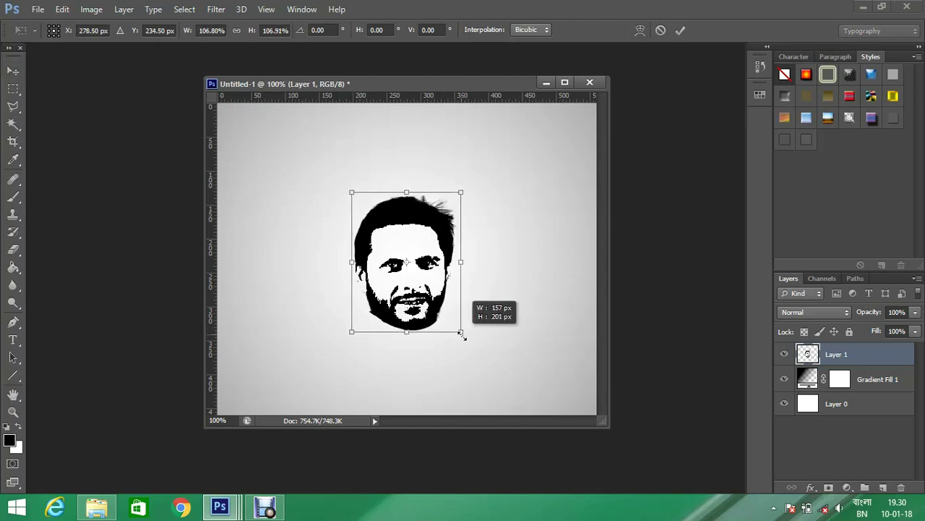
key("Return")
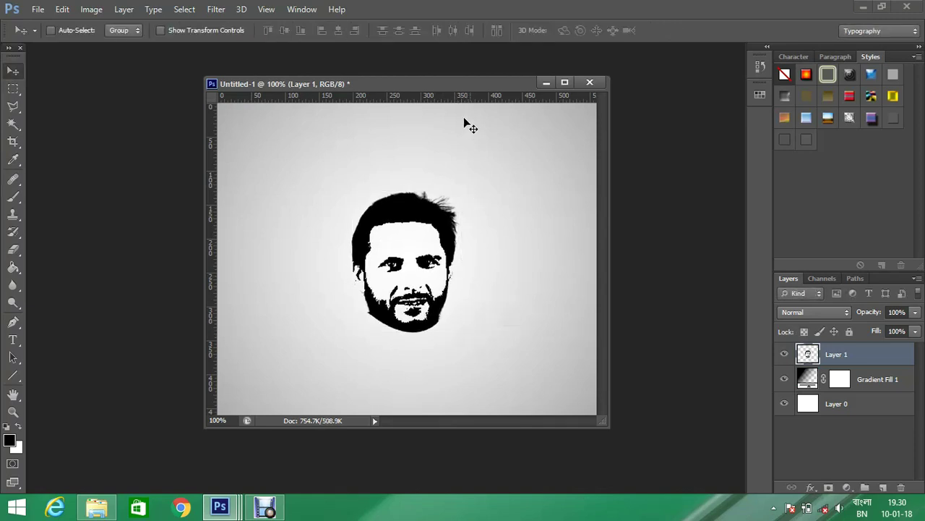
left_click_drag(458, 81, 358, 69)
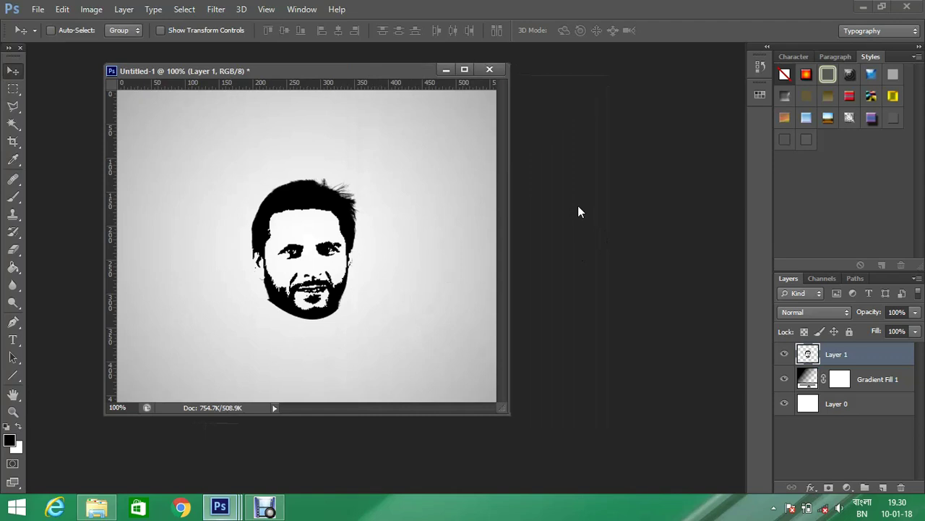
Open the watercolor texture JPG, drag it into Untitled-1 as Layer 2, and close the source.
key("ctrl+o")
left_click(542, 124)
double_click(541, 124)
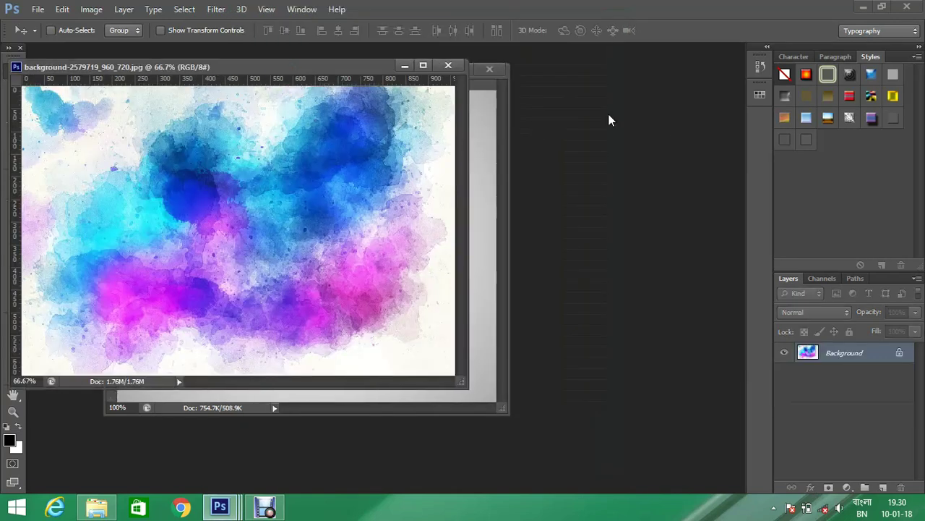
left_click_drag(293, 67, 658, 124)
left_click_drag(574, 239, 770, 147)
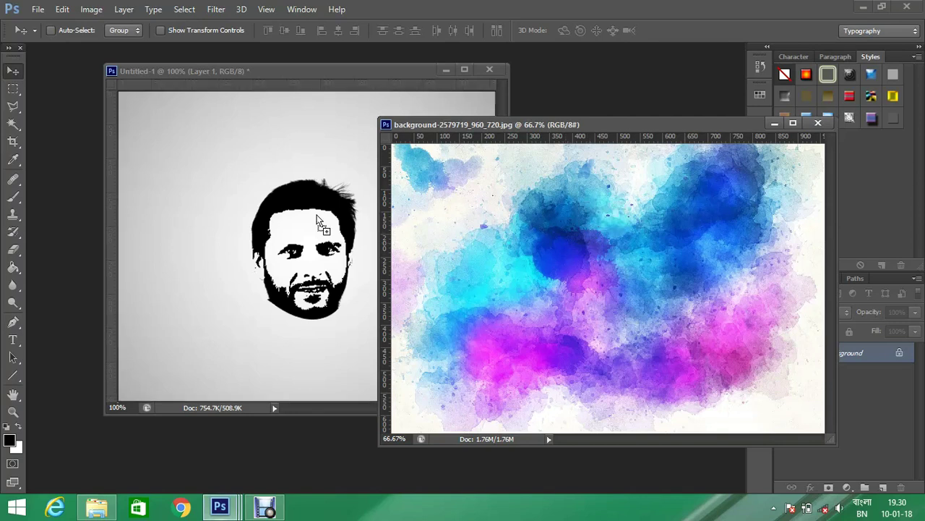
left_click(811, 125)
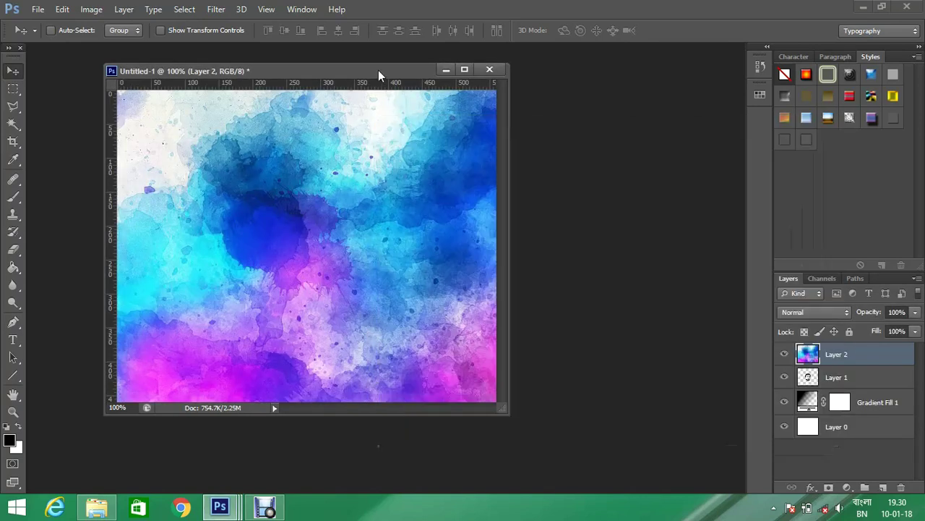
Clip the watercolor Layer 2 to the face with Create Clipping Mask.
double_click(378, 70)
key("f")
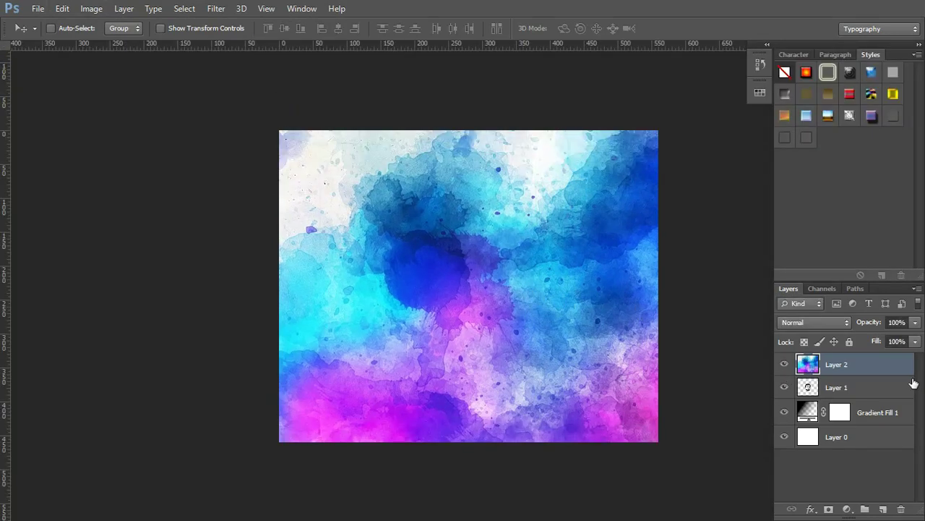
right_click(844, 366)
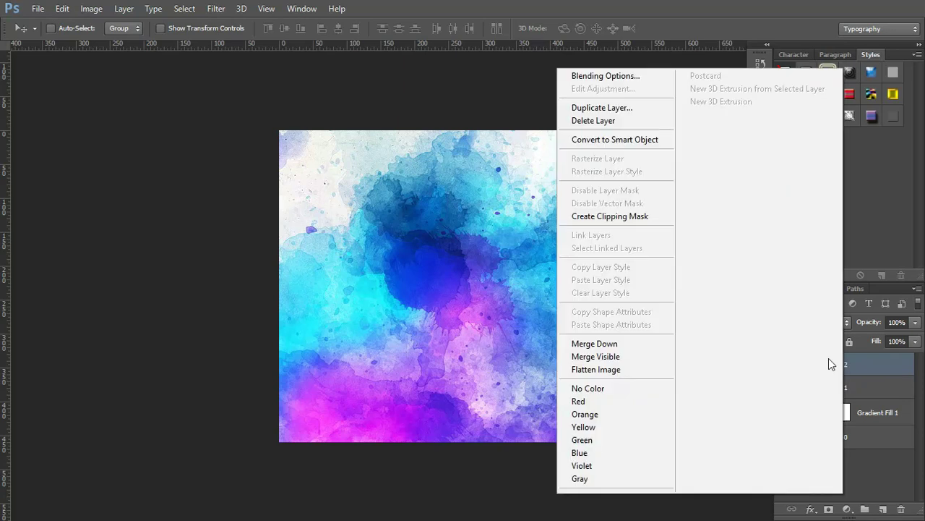
left_click(621, 222)
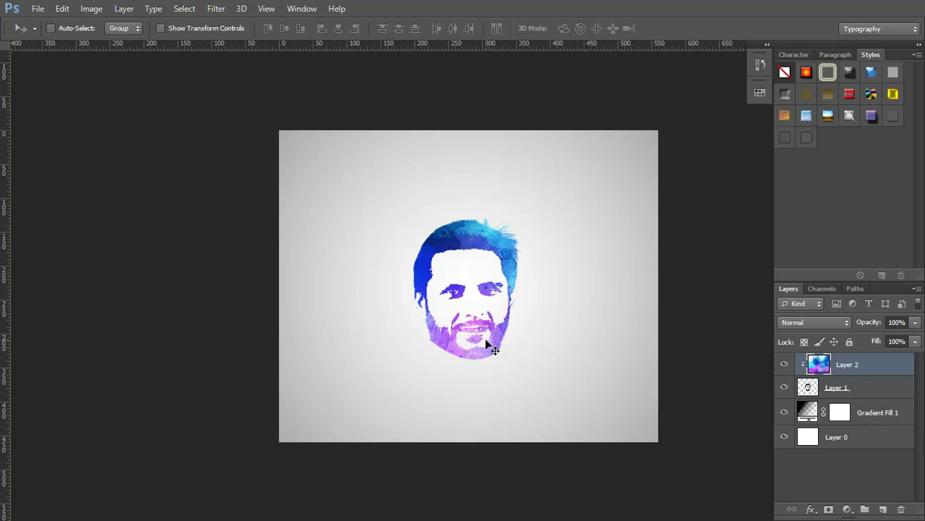
Shift the watercolor texture up and left within the face.
left_click_drag(515, 348, 496, 320)
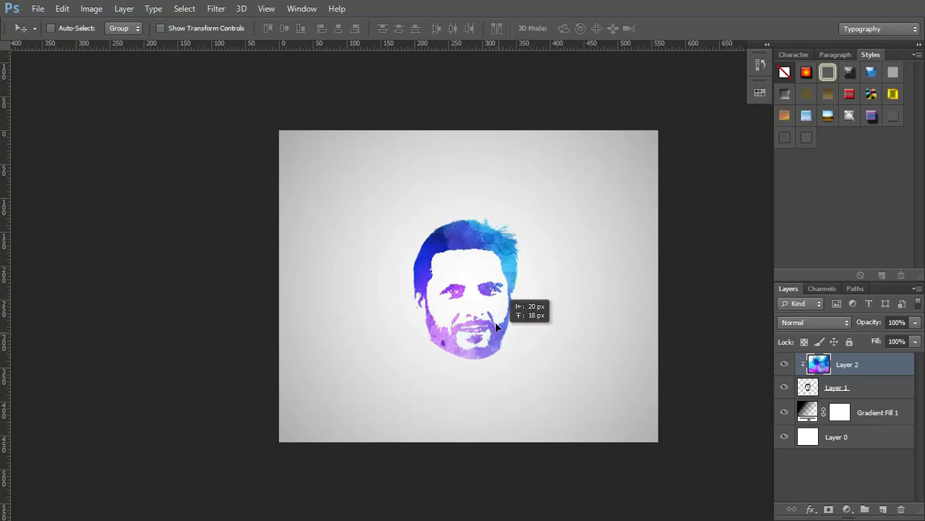
key("ctrl+t")
mouse_move(526, 336)
left_mouse_down()
mouse_move(496, 306)
mouse_move(512, 342)
mouse_move(508, 327)
left_mouse_up()
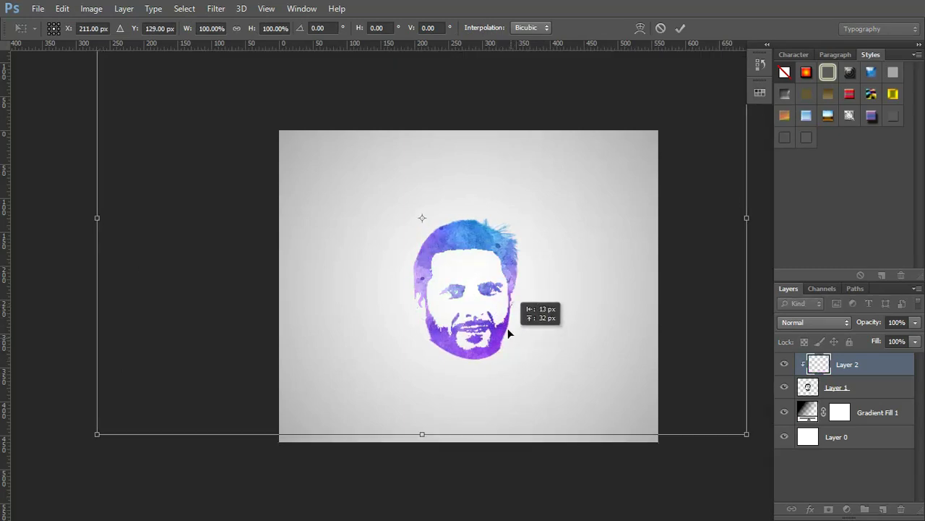
left_click_drag(508, 331, 501, 318)
Squash the texture's height to about 87% from the top and apply the transform.
key("ctrl+minus")
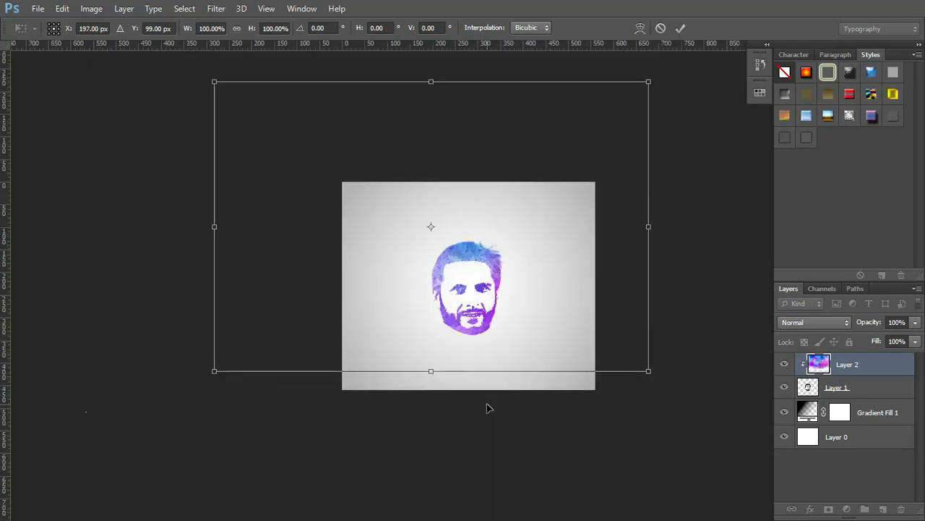
scroll(329, 55, "down", 1)
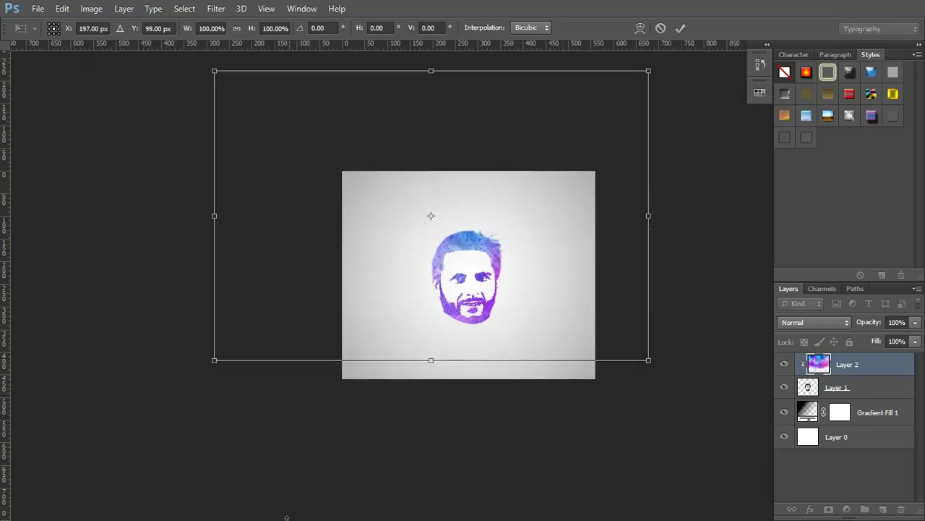
scroll(433, 90, "down", 1)
left_click_drag(432, 56, 440, 103)
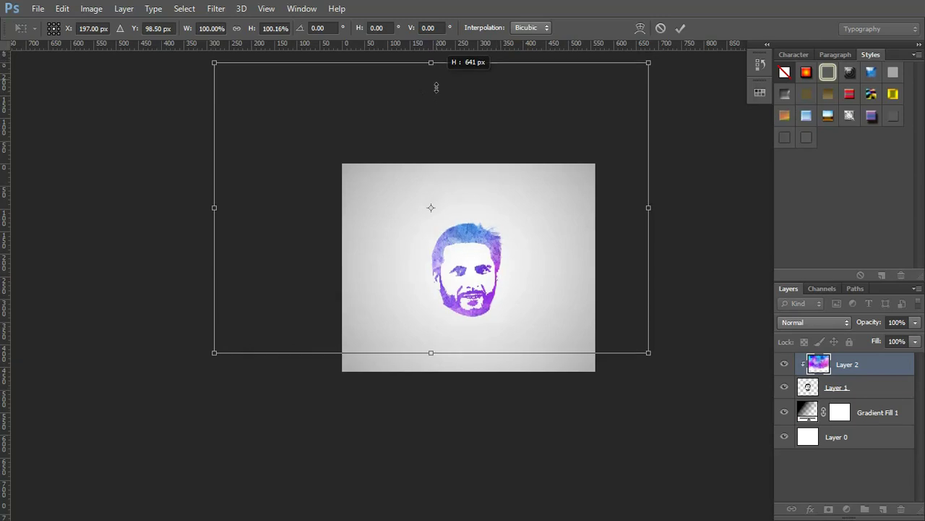
key("Return")
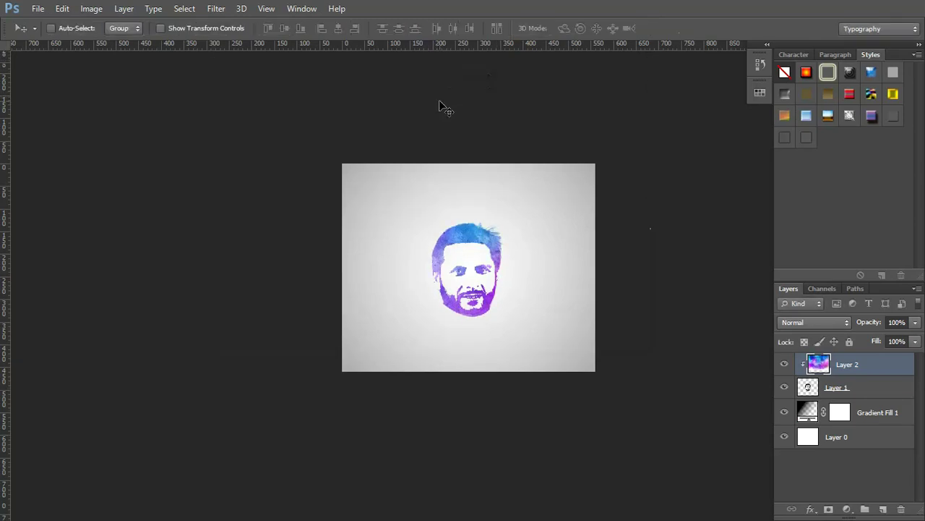
key("ctrl+plus")
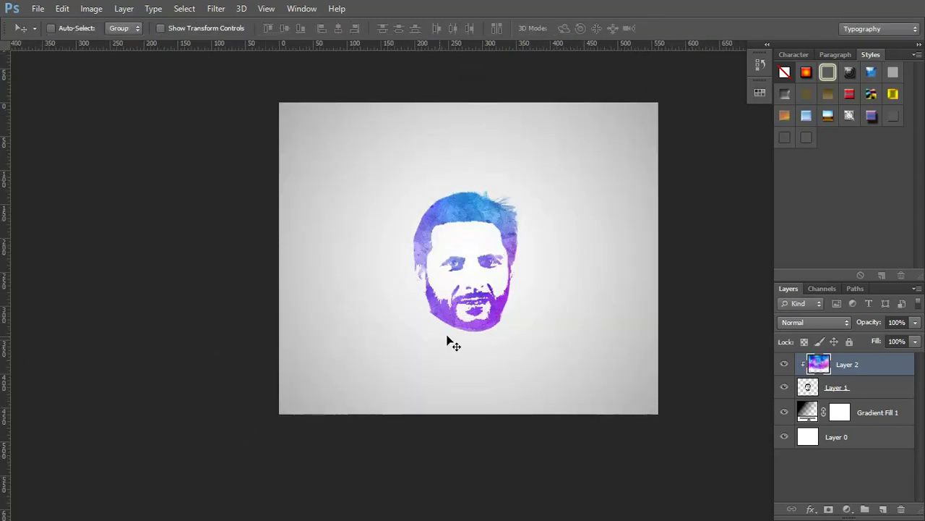